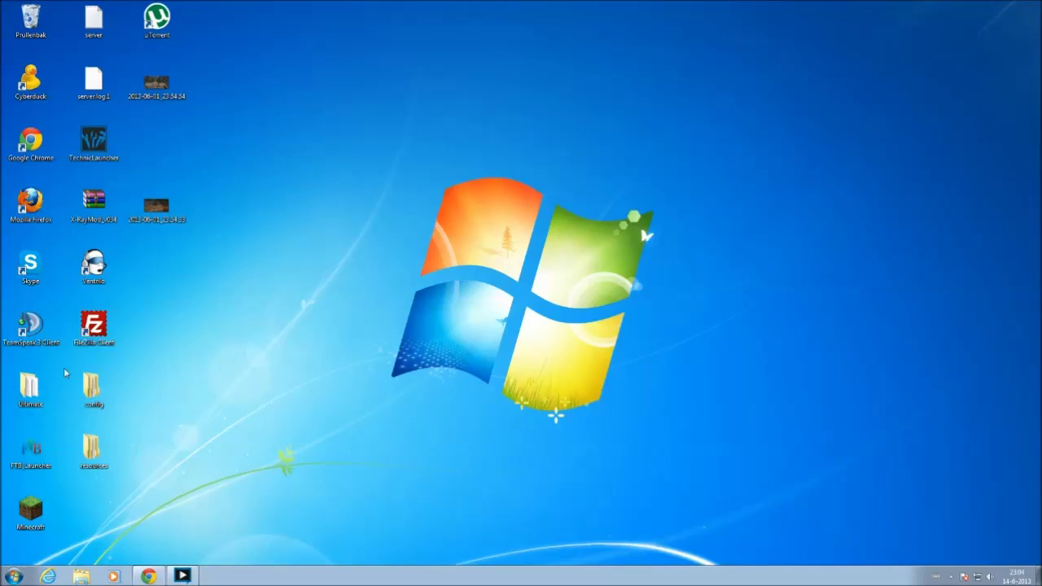
# Step: Open the desktop folder Ultimate and go through Ultimate, minecraft and config into the GregTech folder
pyautogui.doubleClick(52, 388)
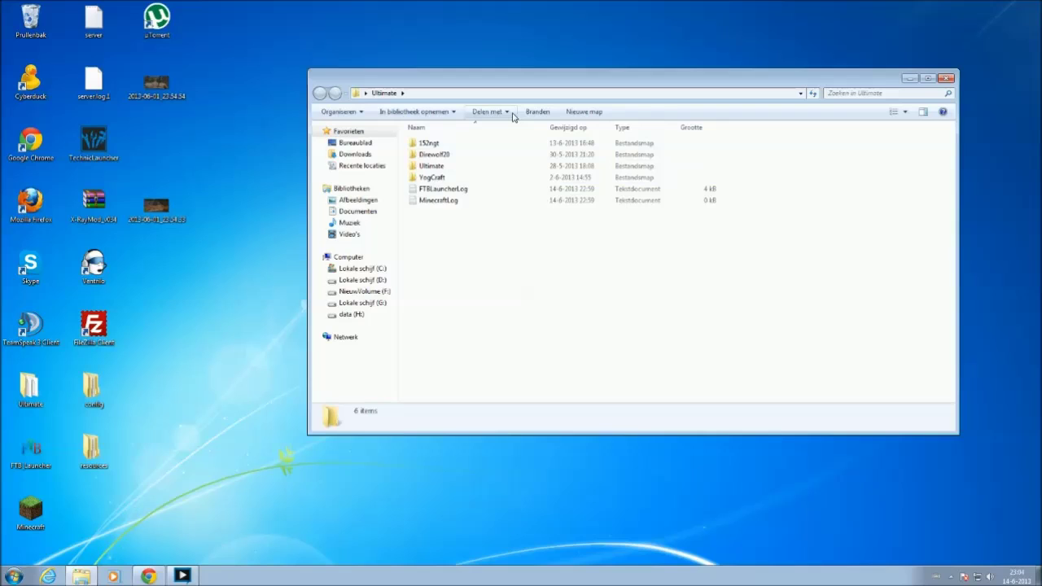
pyautogui.doubleClick(430, 168)
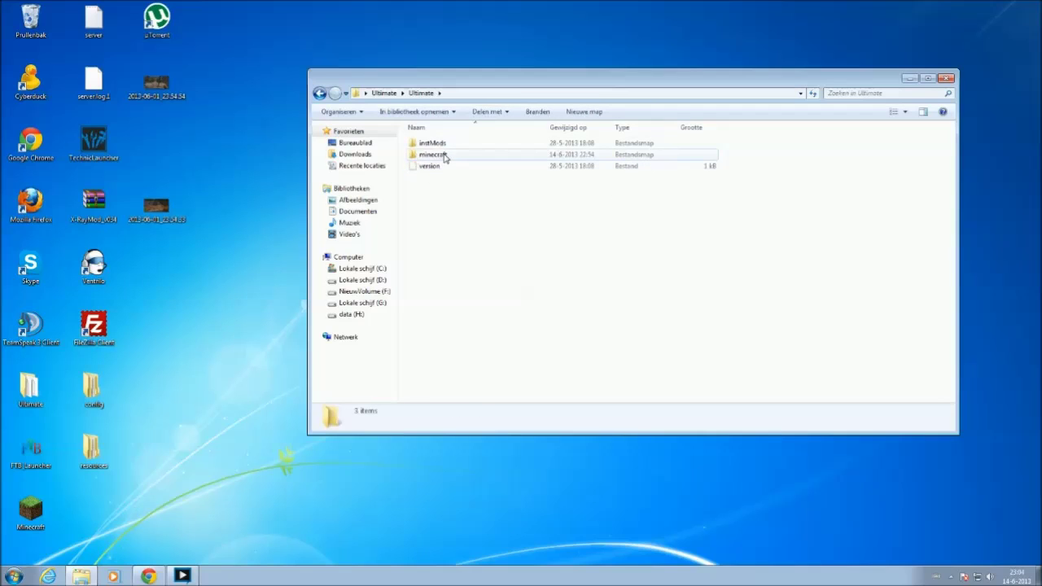
pyautogui.doubleClick(445, 157)
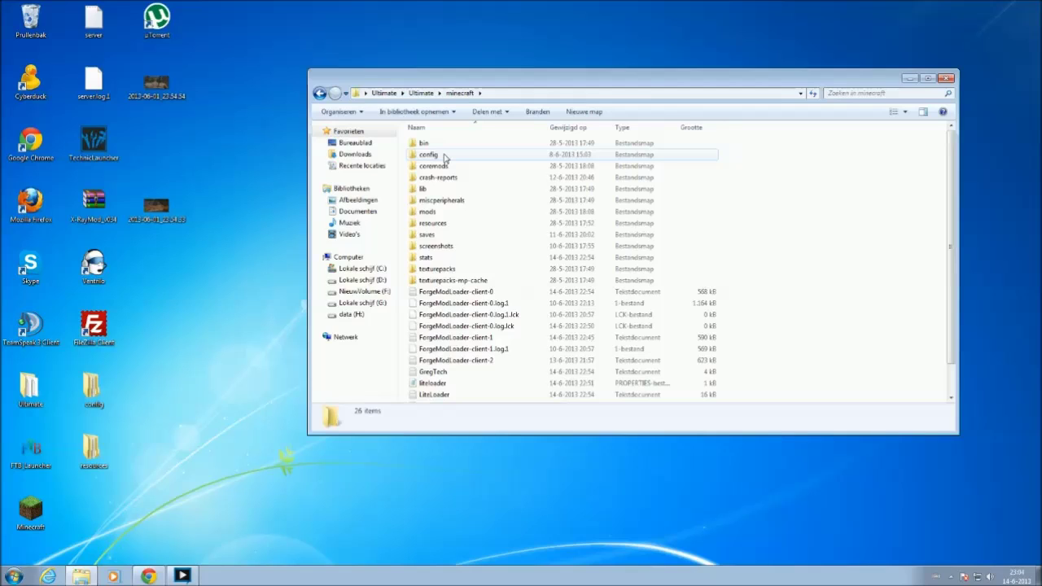
pyautogui.click(444, 157)
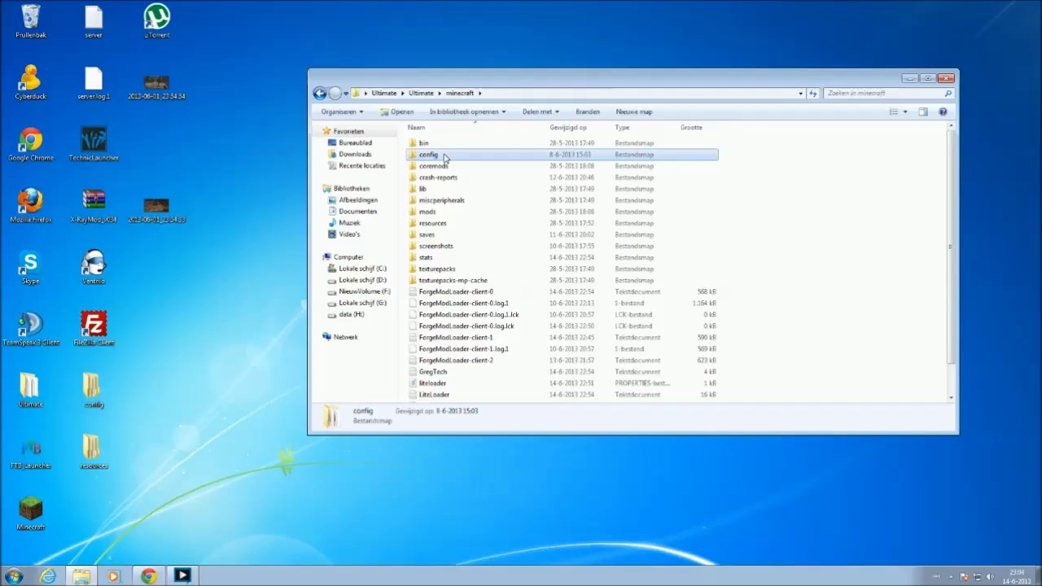
pyautogui.doubleClick(445, 157)
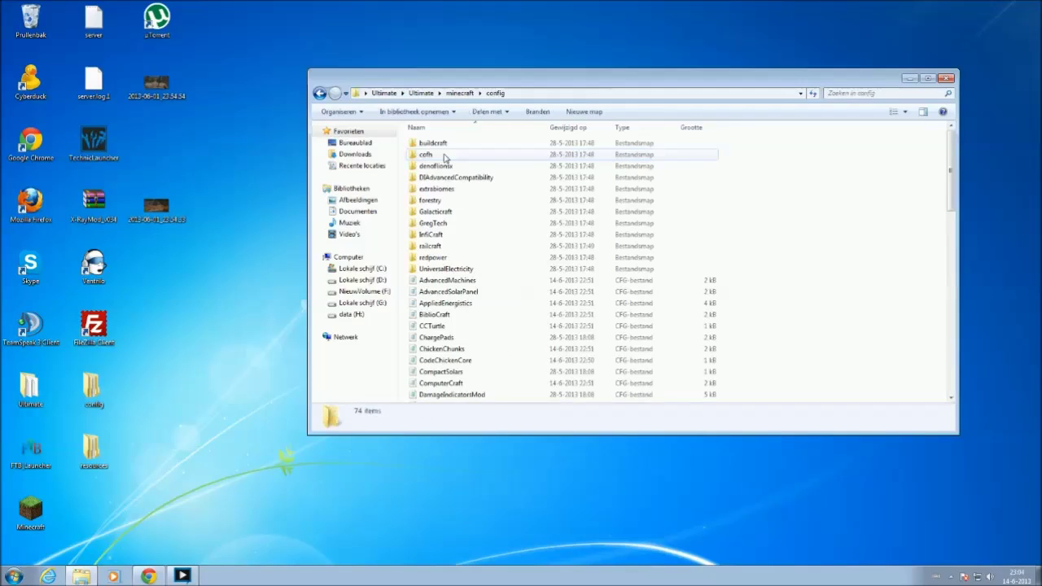
pyautogui.click(487, 190)
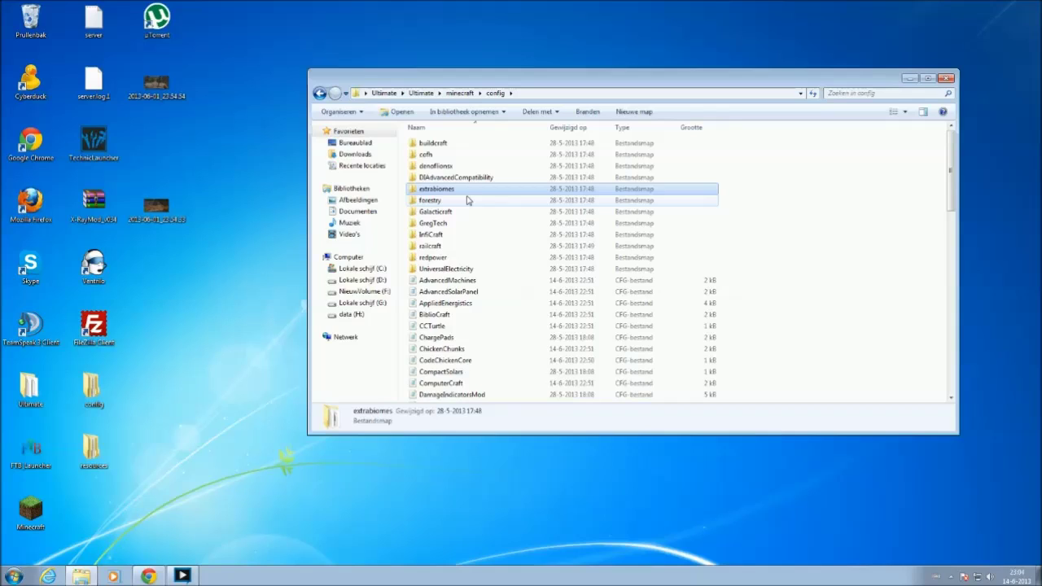
pyautogui.click(439, 224)
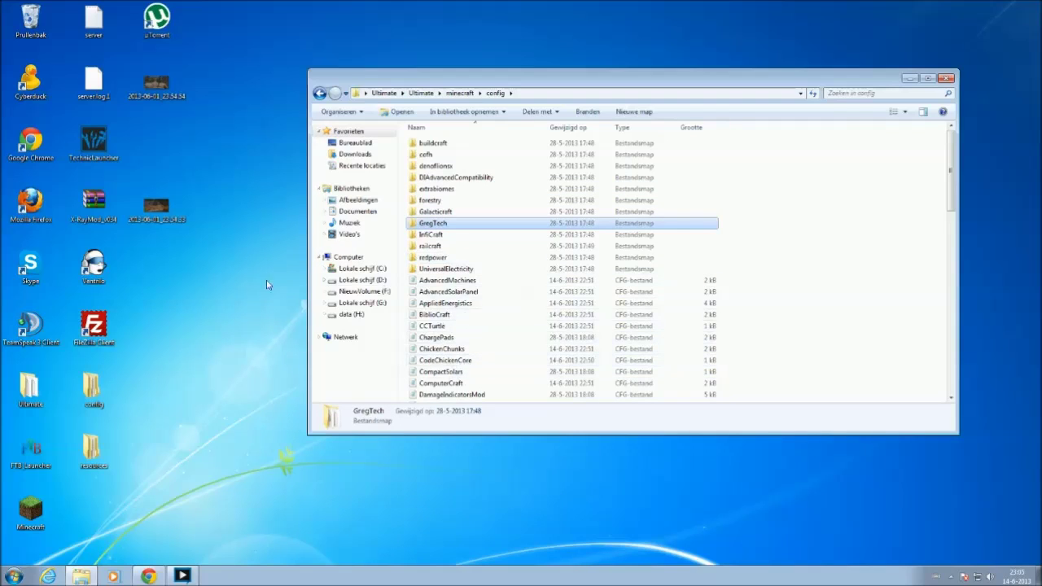
pyautogui.doubleClick(449, 226)
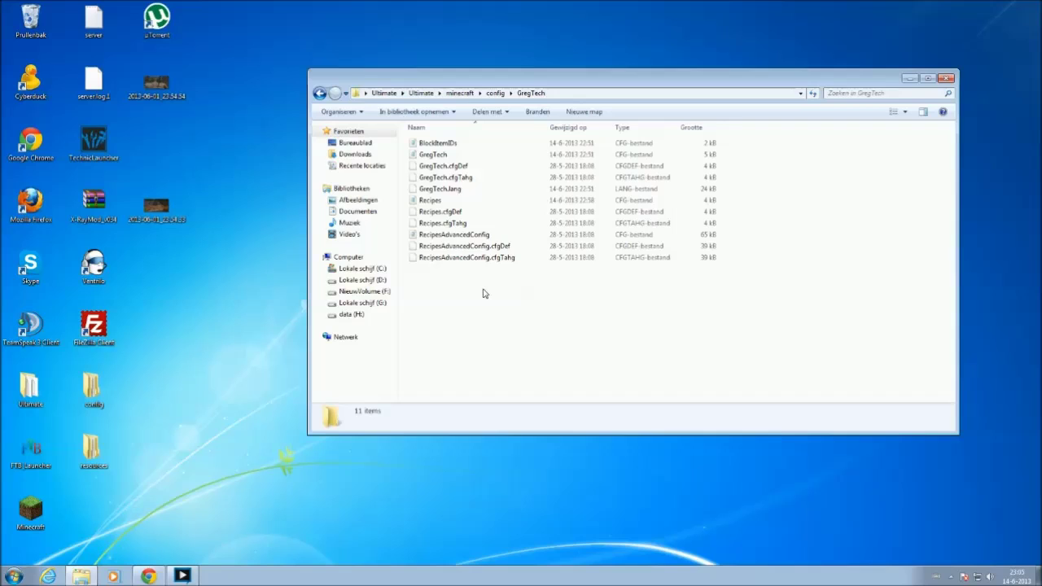
pyautogui.click(449, 200)
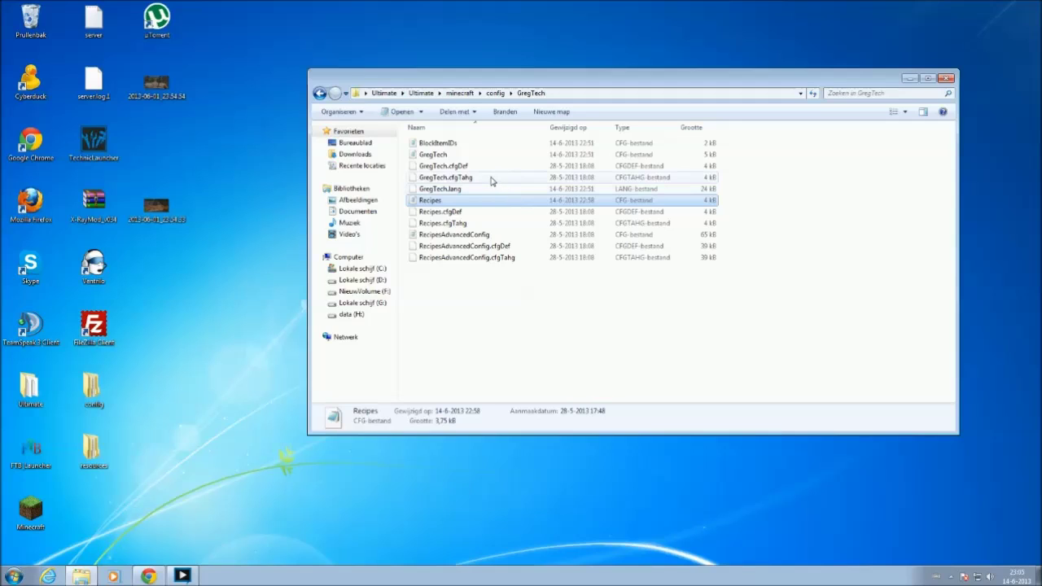
pyautogui.rightClick(417, 203)
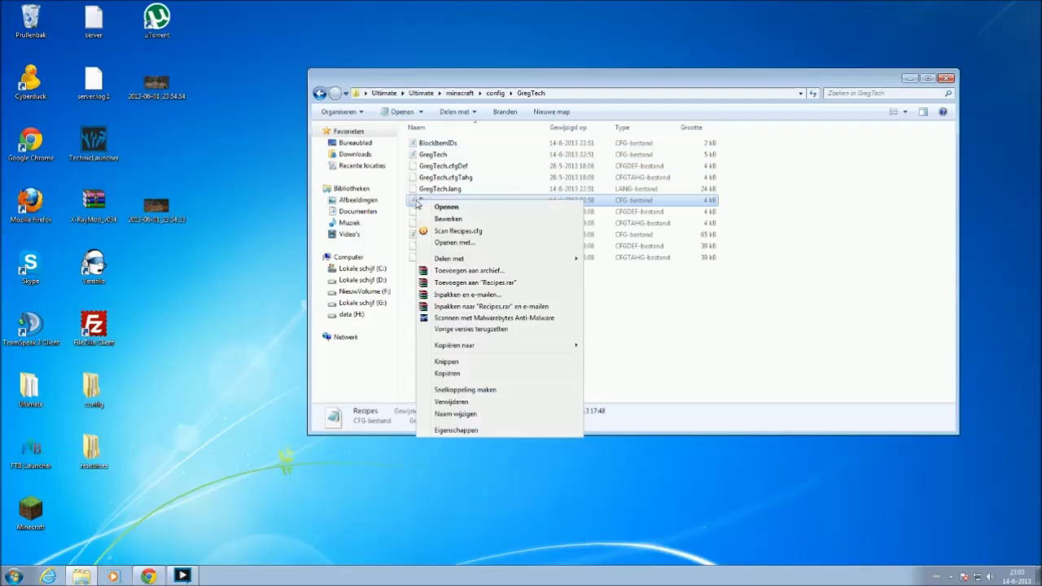
pyautogui.click(476, 243)
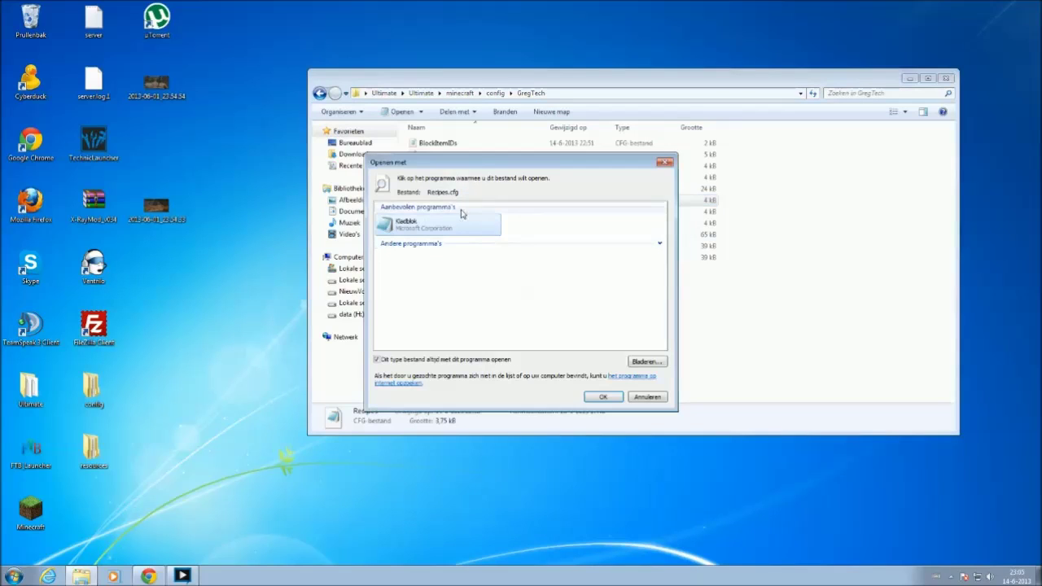
pyautogui.click(665, 163)
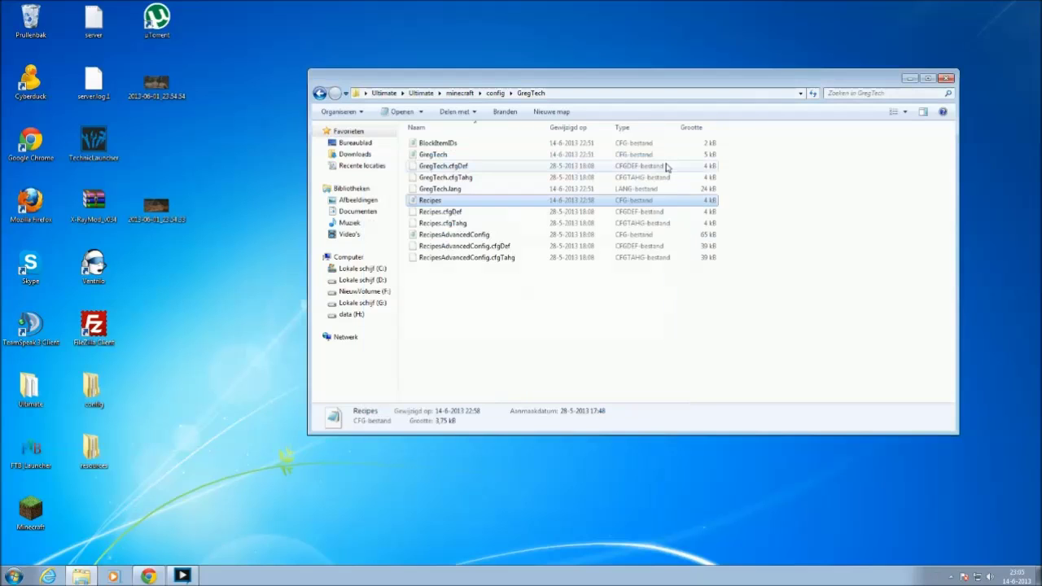
# Step: Open the GregTech Recipes configuration file and go to its usefullrecipes section
pyautogui.doubleClick(445, 202)
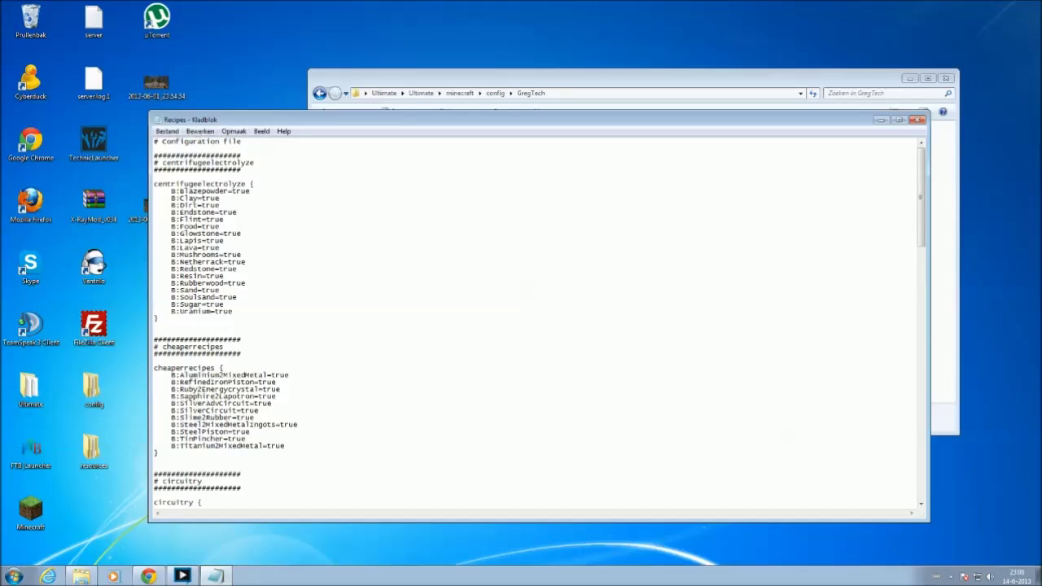
pyautogui.scroll(-18, 489, 284)
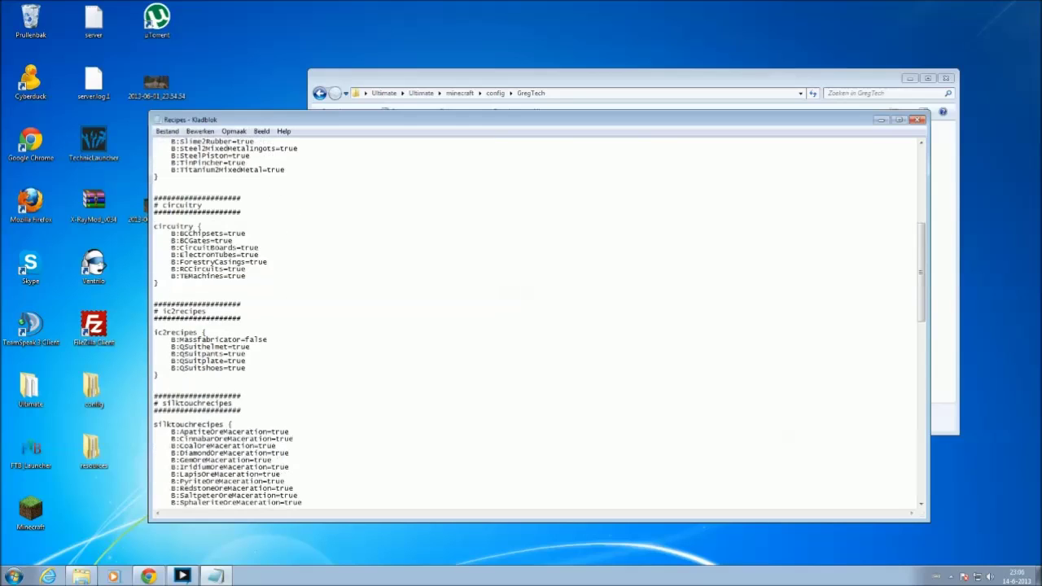
pyautogui.rightClick(489, 284)
pyautogui.click(413, 283)
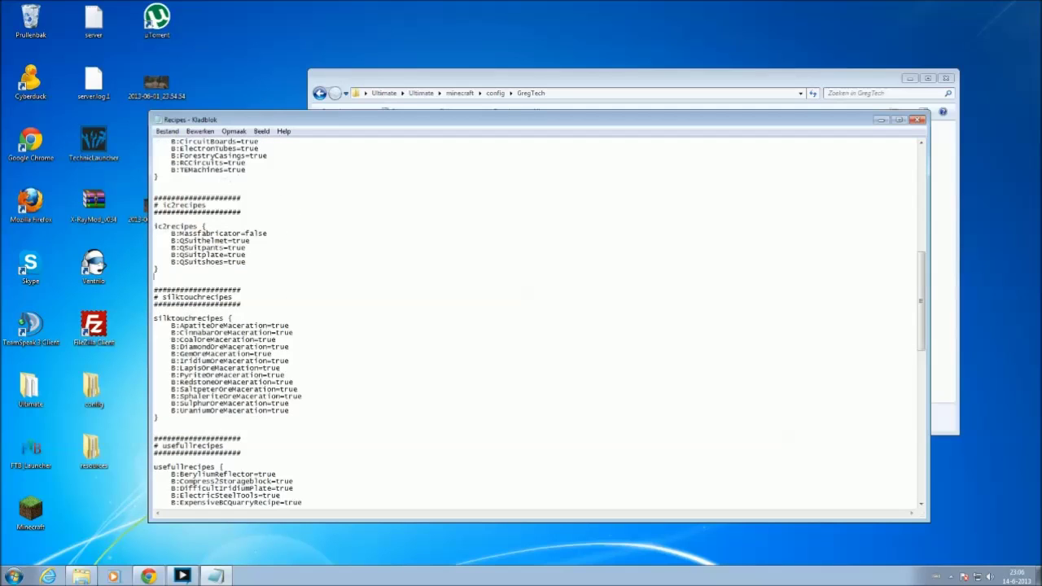
pyautogui.scroll(-6, 537, 325)
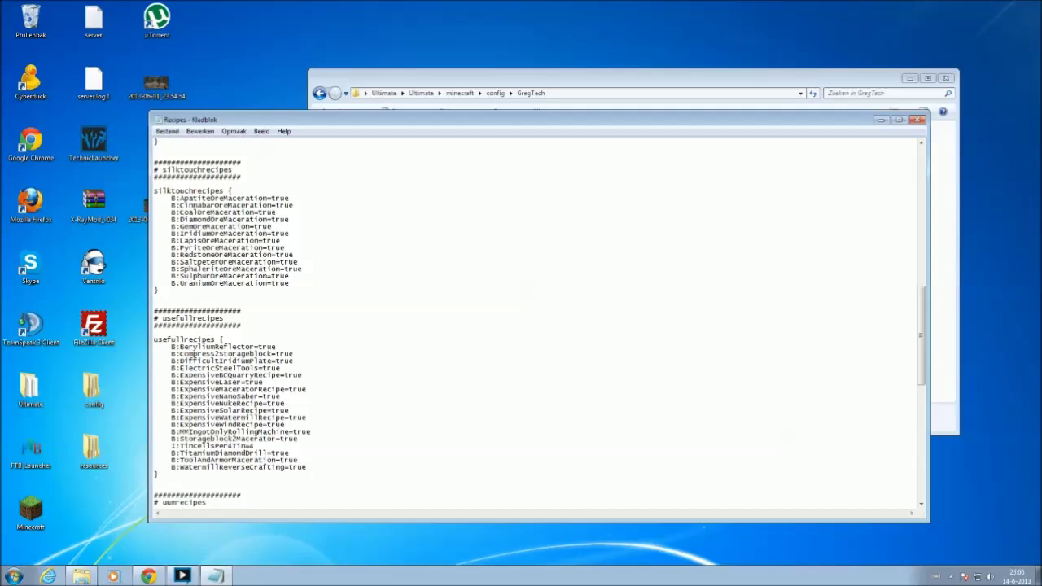
# Step: Set BeryliumReflector and Compress2Storageblock to false in the usefullrecipes section
pyautogui.press('BackSpace')
pyautogui.press('BackSpace')
pyautogui.press('BackSpace')
pyautogui.press('BackSpace')
pyautogui.write('false')
pyautogui.press('BackSpace')
pyautogui.press('BackSpace')
pyautogui.press('BackSpace')
pyautogui.press('BackSpace')
pyautogui.write('false')
# Step: Set DifficultIridiumPlate and ElectricSteelTools to false in the usefullrecipes section
pyautogui.press('BackSpace')
pyautogui.press('BackSpace')
pyautogui.press('BackSpace')
pyautogui.press('BackSpace')
pyautogui.write('false')
pyautogui.press('BackSpace')
pyautogui.press('BackSpace')
pyautogui.press('BackSpace')
pyautogui.press('BackSpace')
pyautogui.write('false')
# Step: Set ExpensiveBCQuarryRecipe, ExpensiveLaser and ExpensiveMaceratorRecipe to false in the usefullrecipes section
pyautogui.press('BackSpace')
pyautogui.press('BackSpace')
pyautogui.press('BackSpace')
pyautogui.press('BackSpace')
pyautogui.write('false')
pyautogui.press('BackSpace')
pyautogui.press('BackSpace')
pyautogui.press('BackSpace')
pyautogui.press('BackSpace')
pyautogui.write('false')
pyautogui.press('BackSpace')
pyautogui.press('BackSpace')
pyautogui.press('BackSpace')
pyautogui.press('BackSpace')
pyautogui.write('false')
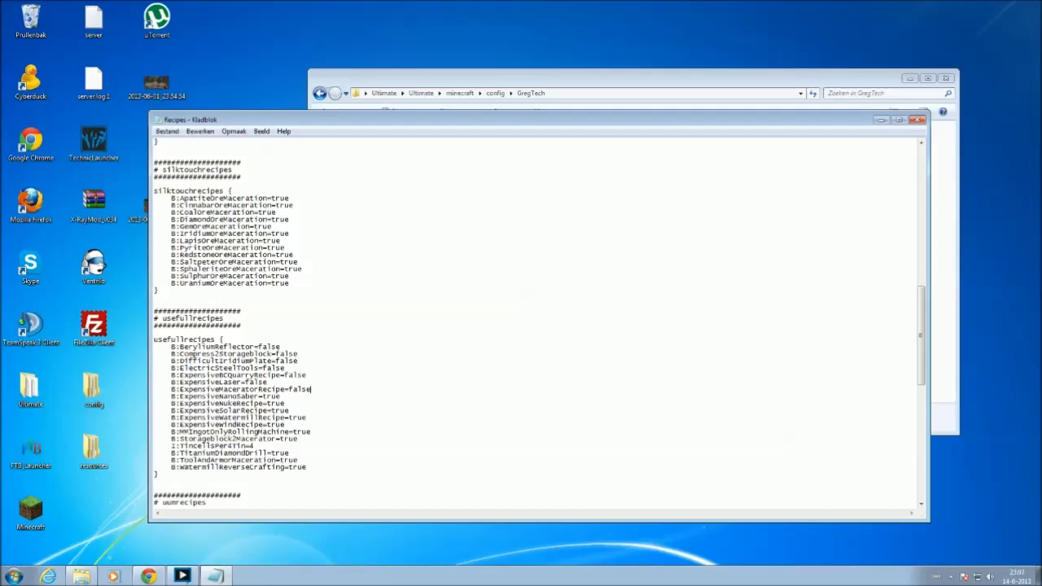
# Step: Set ExpensiveNanoSaber and ExpensiveNukeRecipe to false in the usefullrecipes section
pyautogui.click(281, 397)
pyautogui.press('BackSpace')
pyautogui.press('BackSpace')
pyautogui.press('BackSpace')
pyautogui.press('BackSpace')
pyautogui.write('false')
pyautogui.press('BackSpace')
pyautogui.press('BackSpace')
pyautogui.press('BackSpace')
pyautogui.press('BackSpace')
pyautogui.write('false')
# Step: Set ExpensiveSolarRecipe and ExpensiveWatermillRecipe to false in the usefullrecipes section
pyautogui.press('BackSpace')
pyautogui.press('BackSpace')
pyautogui.press('BackSpace')
pyautogui.press('BackSpace')
pyautogui.write('false')
pyautogui.press('BackSpace')
pyautogui.press('BackSpace')
pyautogui.press('BackSpace')
pyautogui.write('false')
# Step: Set MMIngotOnlyRollingMachine and Storageblock2Macerator to false in the usefullrecipes section
pyautogui.press('BackSpace')
pyautogui.press('BackSpace')
pyautogui.press('BackSpace')
pyautogui.press('BackSpace')
pyautogui.write('false')
pyautogui.press('BackSpace')
pyautogui.press('BackSpace')
pyautogui.press('BackSpace')
pyautogui.press('BackSpace')
pyautogui.write('false')
pyautogui.hotkey('shift', 'Up')
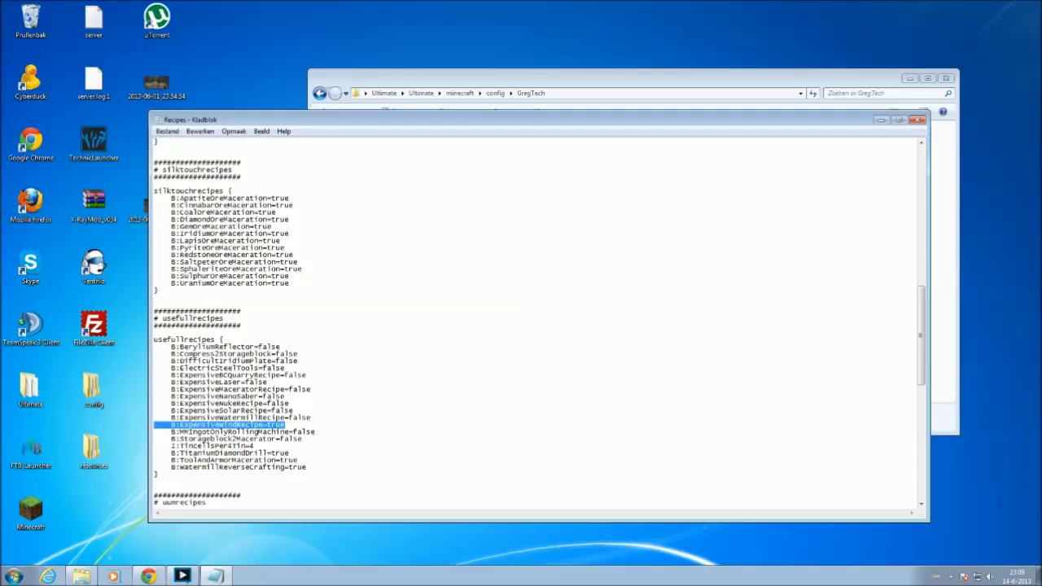
# Step: Set TitaniumDiamondDrill and WatermillReverseCrafting to false in the usefullrecipes section
pyautogui.click(289, 453)
pyautogui.press('BackSpace')
pyautogui.press('BackSpace')
pyautogui.press('BackSpace')
pyautogui.press('BackSpace')
pyautogui.write('false')
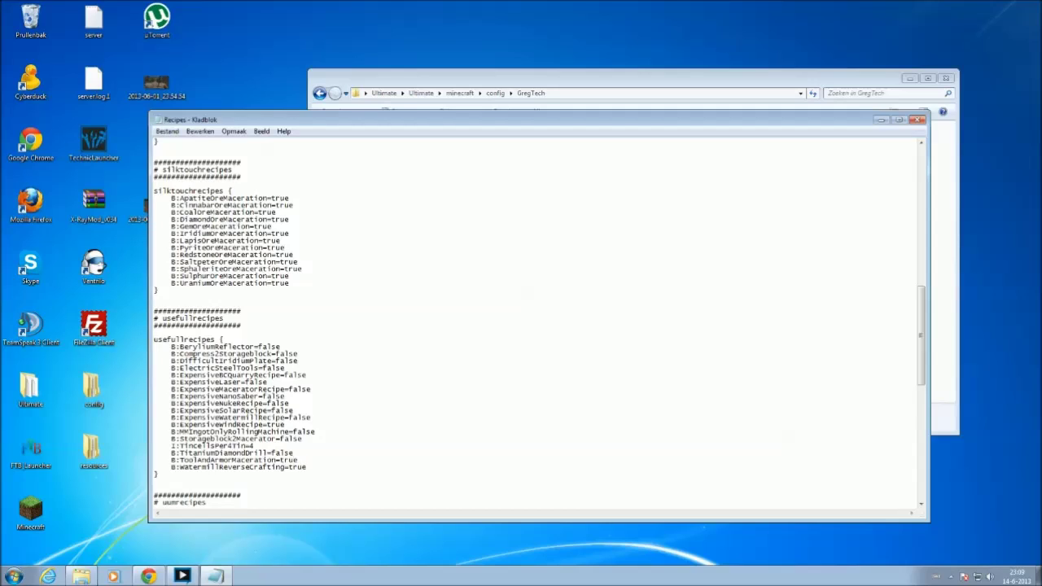
pyautogui.press('BackSpace')
pyautogui.press('BackSpace')
pyautogui.press('BackSpace')
pyautogui.press('BackSpace')
pyautogui.write('false')
# Step: Look over the remaining recipe sections and close the Recipes file without saving the changes
pyautogui.scroll(-6, 537, 325)
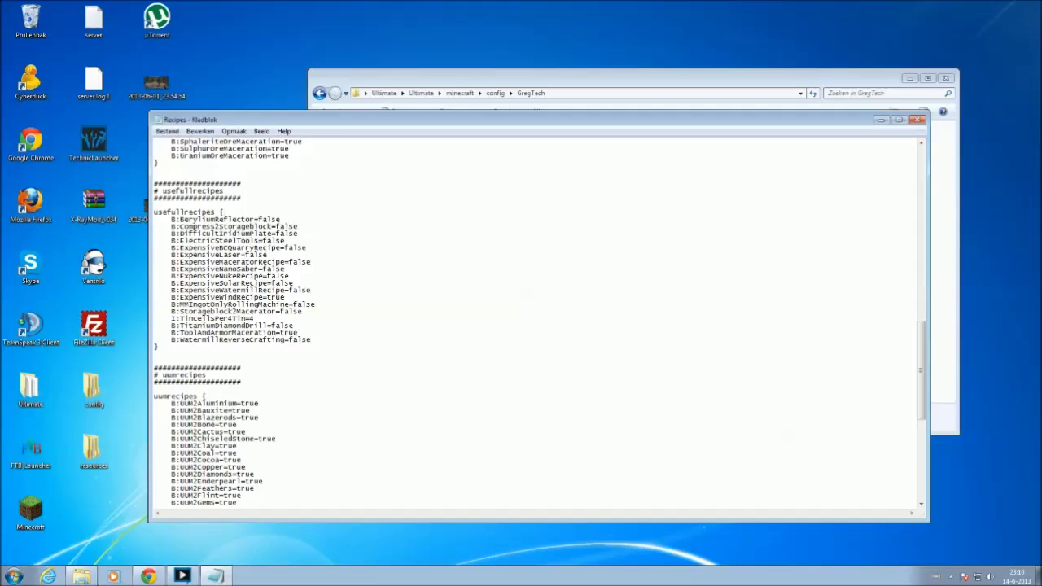
pyautogui.scroll(-3, 537, 326)
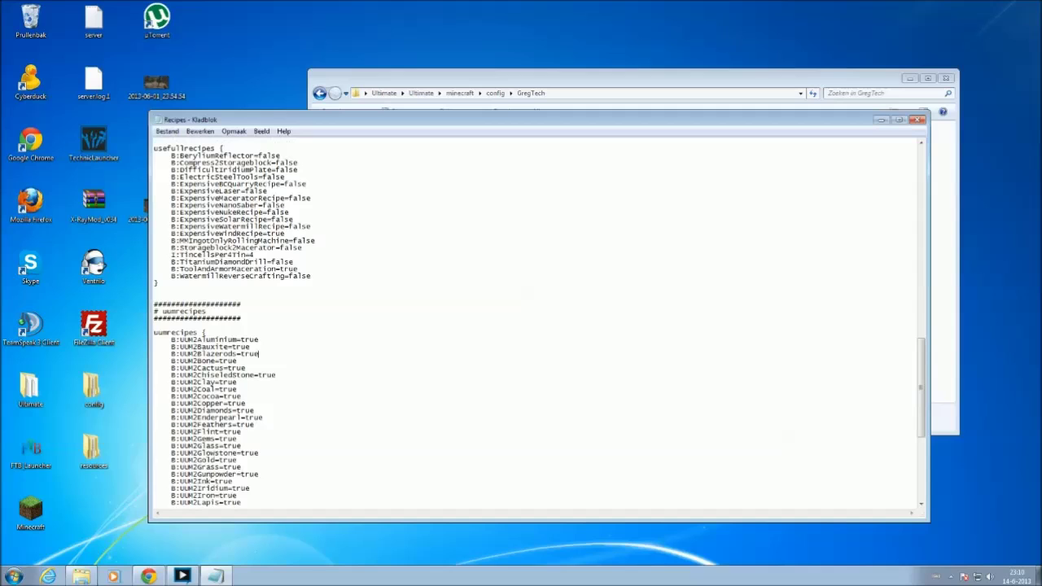
pyautogui.scroll(-10, 537, 325)
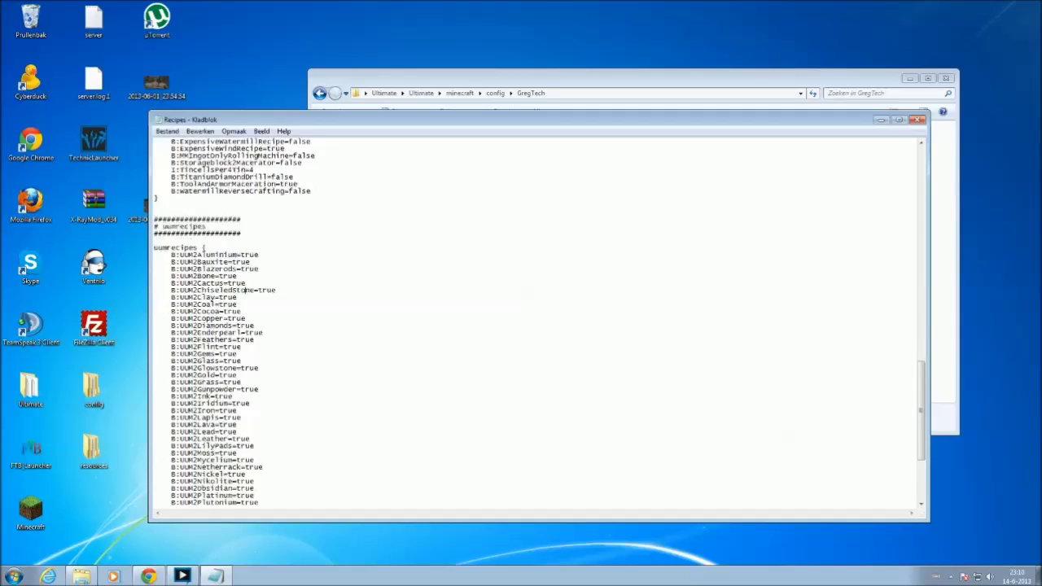
pyautogui.scroll(20, 537, 326)
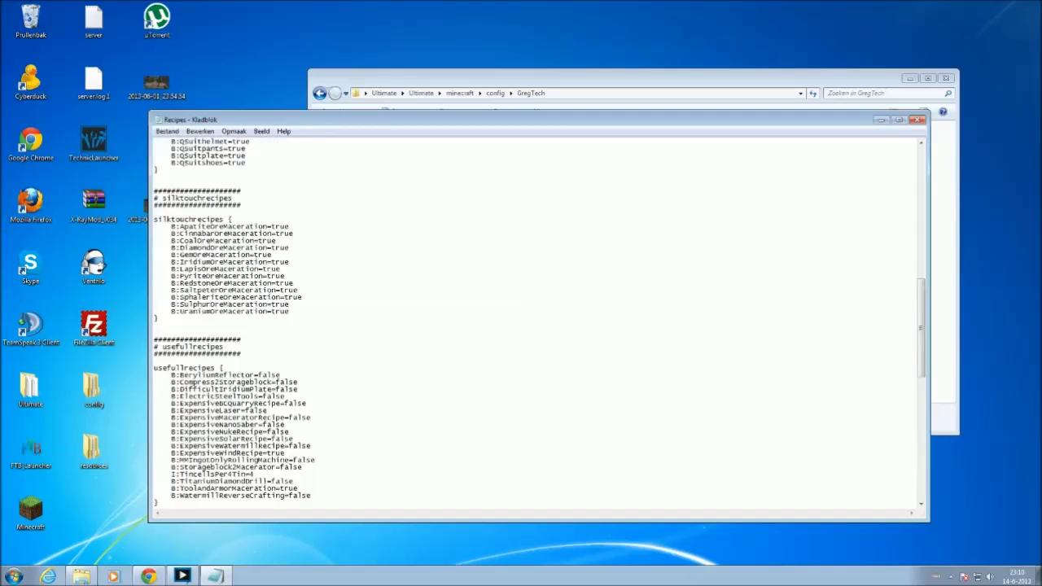
pyautogui.scroll(2, 537, 325)
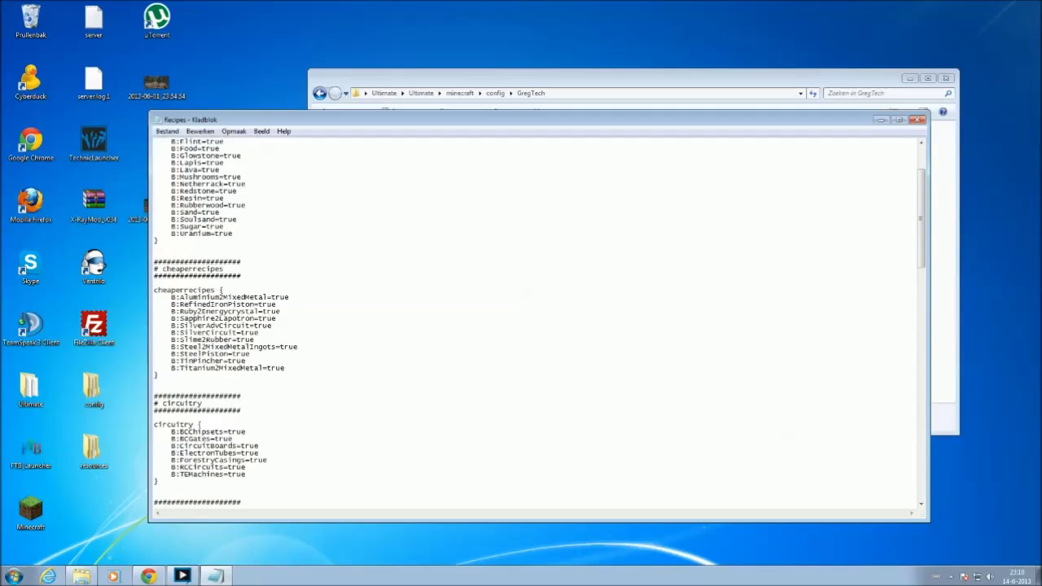
pyautogui.click(917, 120)
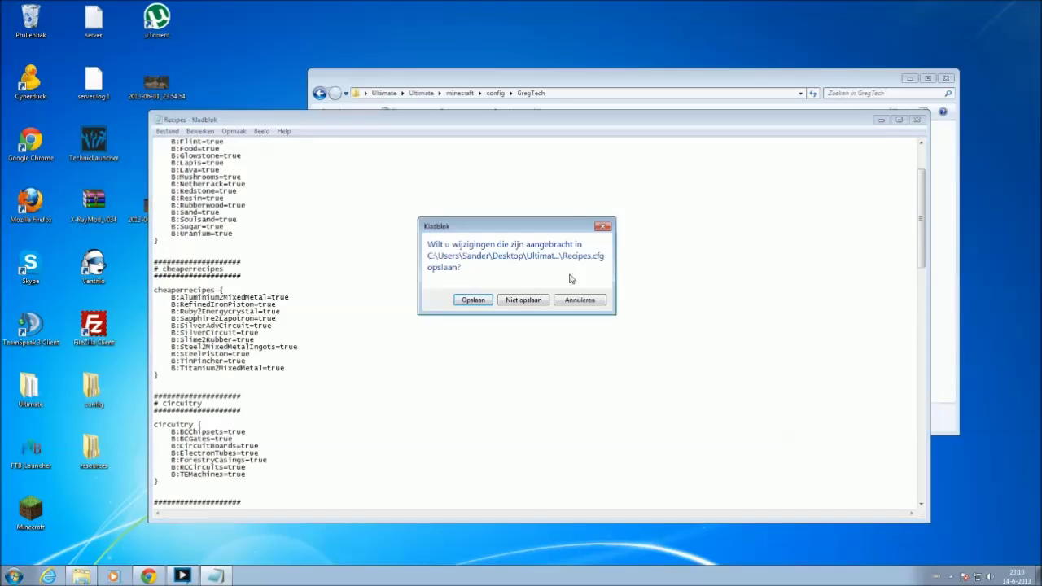
pyautogui.click(522, 302)
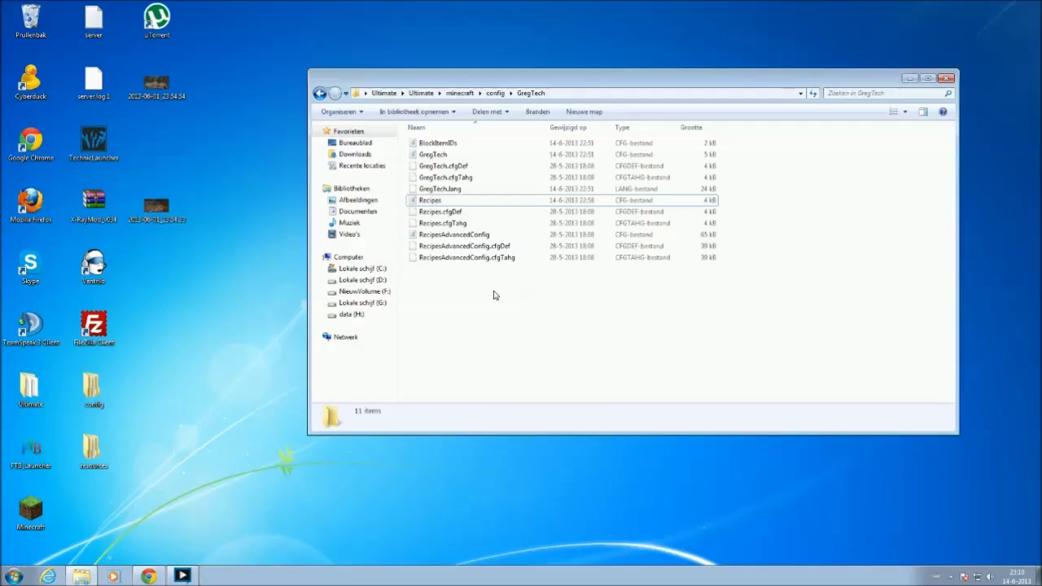